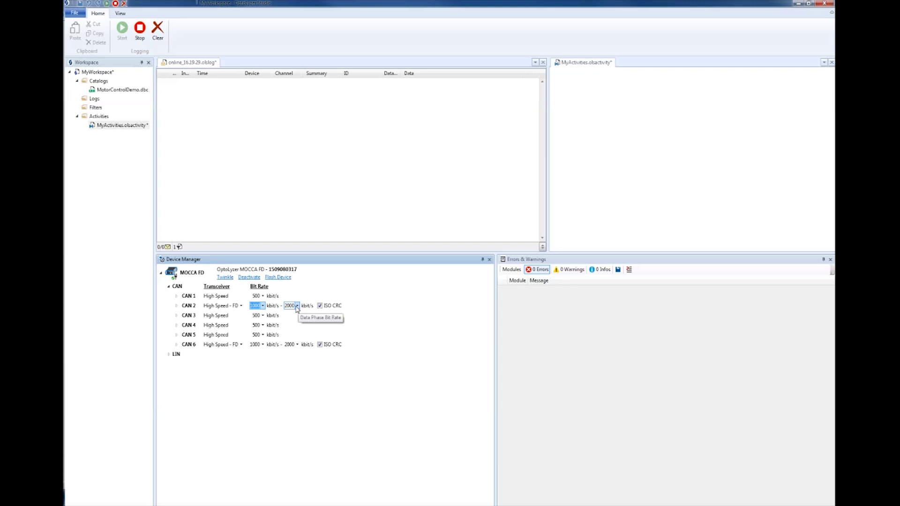
# - Keep CAN 2's data phase bit rate at 2000 kbit/s after reviewing its timing details, then focus MyActivities
pyautogui.click(296, 306)
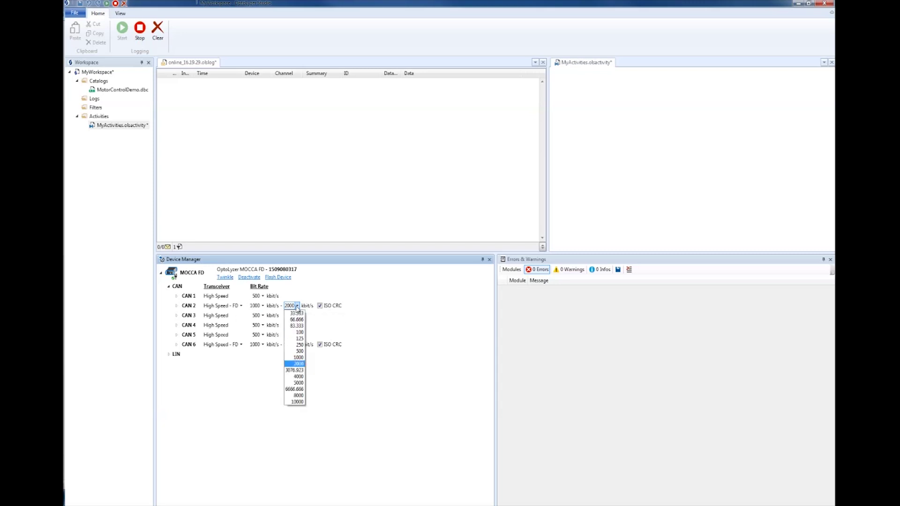
pyautogui.click(296, 308)
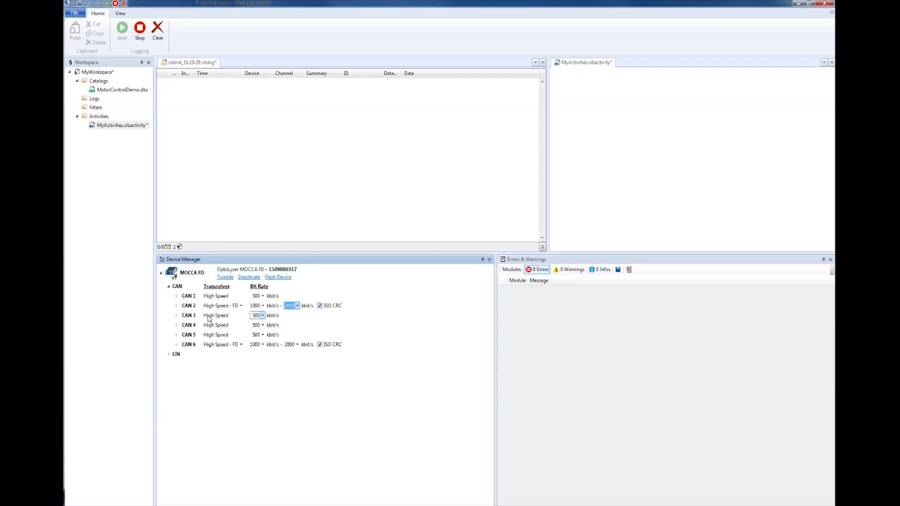
pyautogui.click(177, 307)
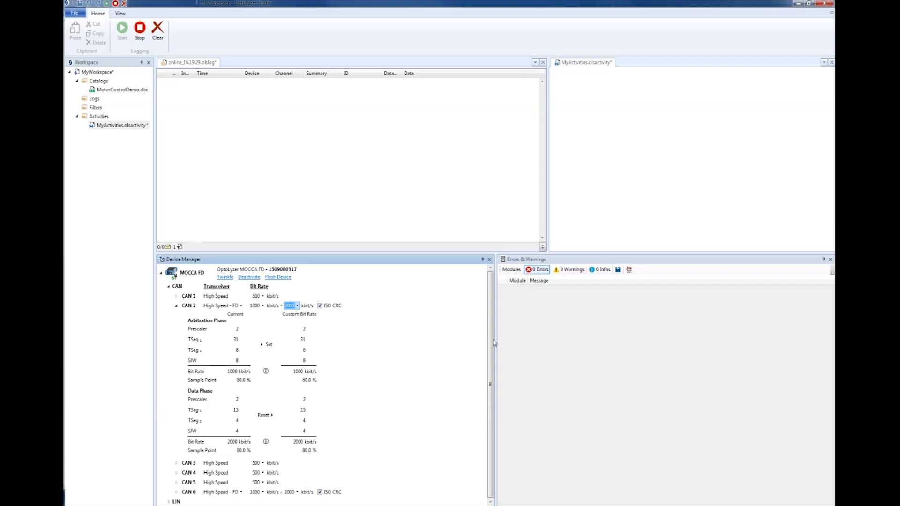
pyautogui.click(176, 307)
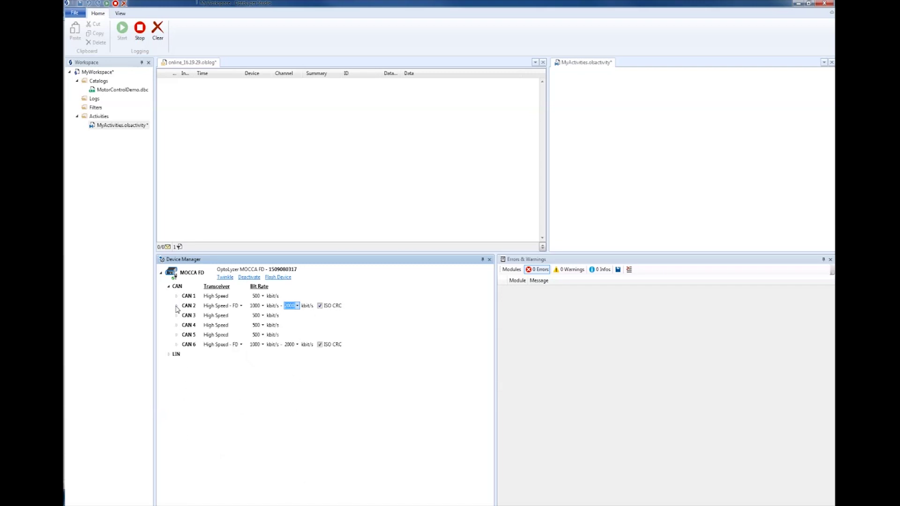
pyautogui.click(639, 156)
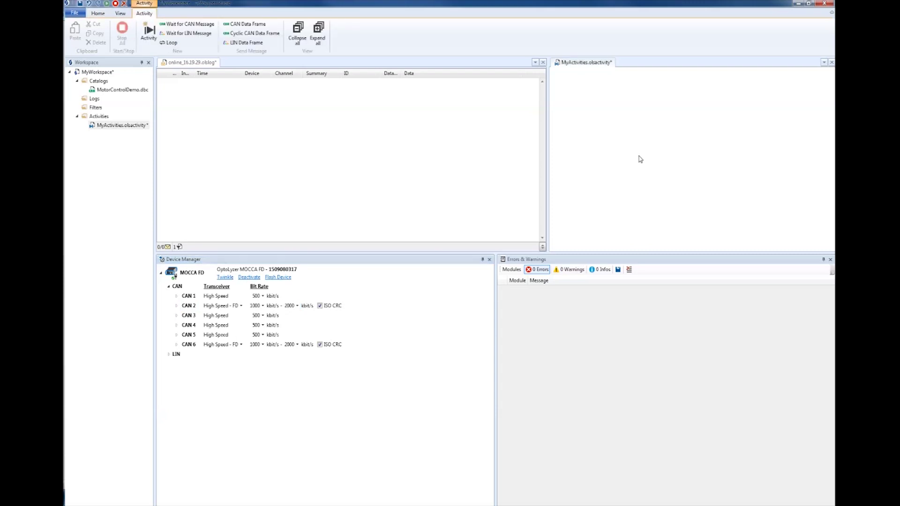
# - Add a new activity whose action sends a CAN FD Data Message on CAN 2
pyautogui.click(146, 37)
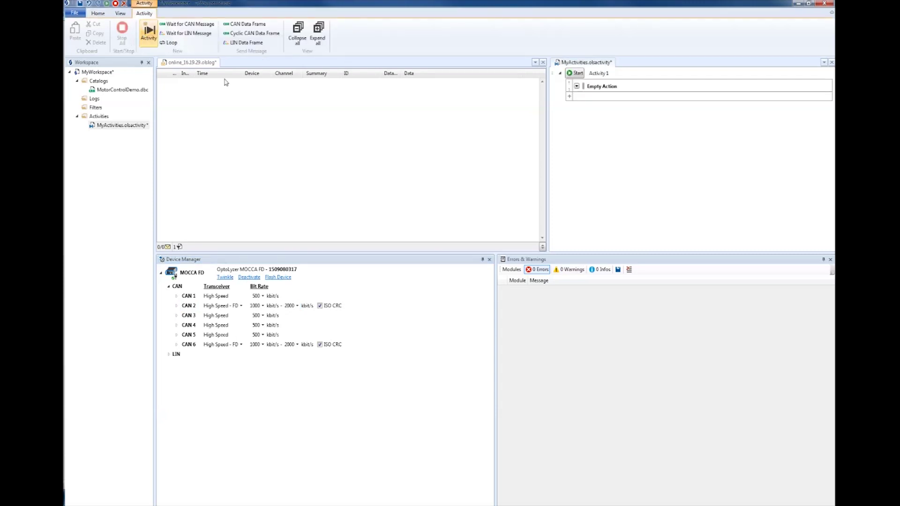
pyautogui.click(577, 89)
pyautogui.click(606, 106)
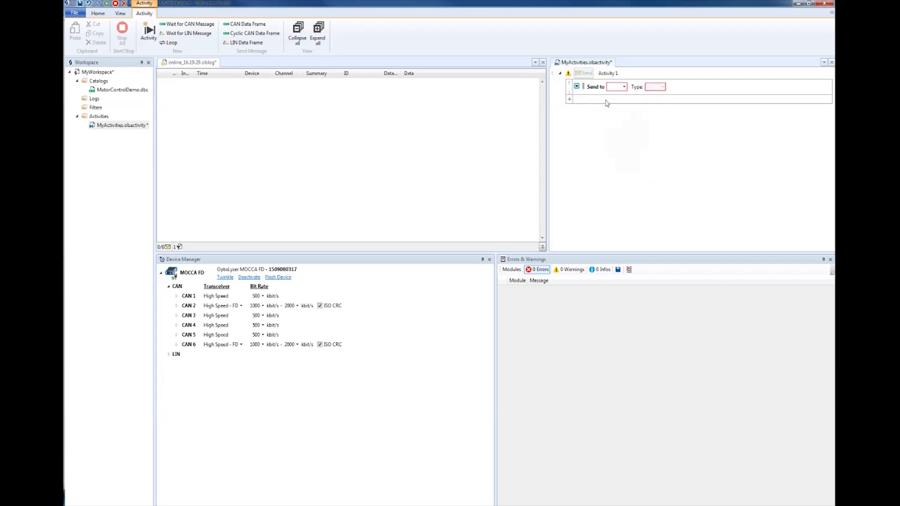
pyautogui.click(623, 87)
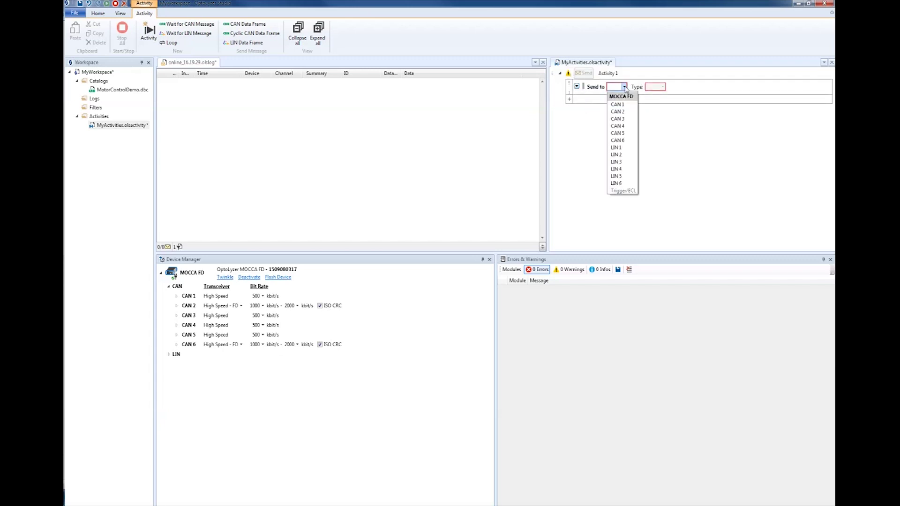
pyautogui.click(618, 111)
pyautogui.click(690, 88)
pyautogui.click(665, 101)
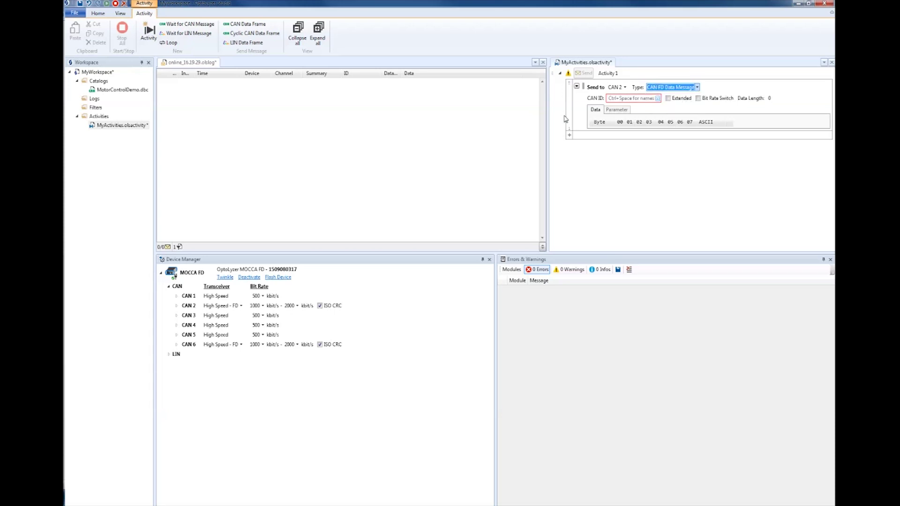
# - Set the message to CAN ID 22 with Bit Rate Switch on and 16-byte data length
pyautogui.moveTo(549, 120); pyautogui.dragTo(485, 115)
pyautogui.click(570, 99)
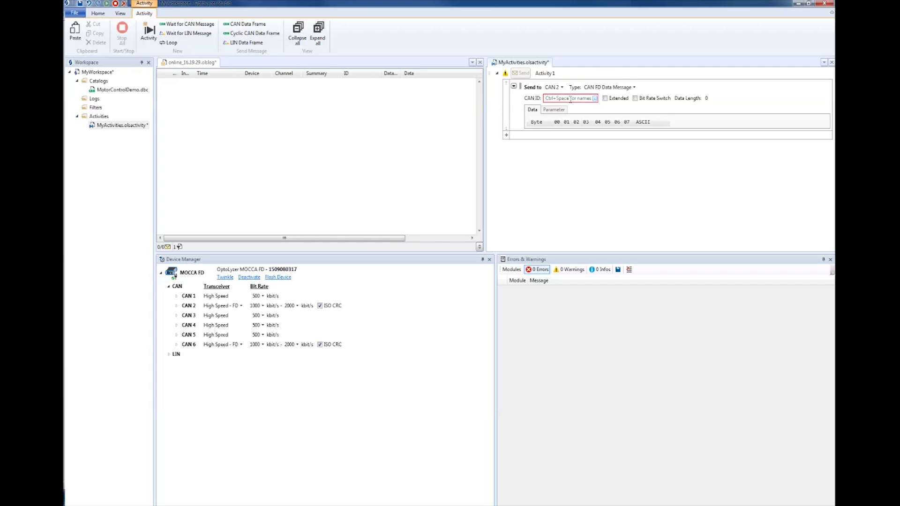
pyautogui.write('22')
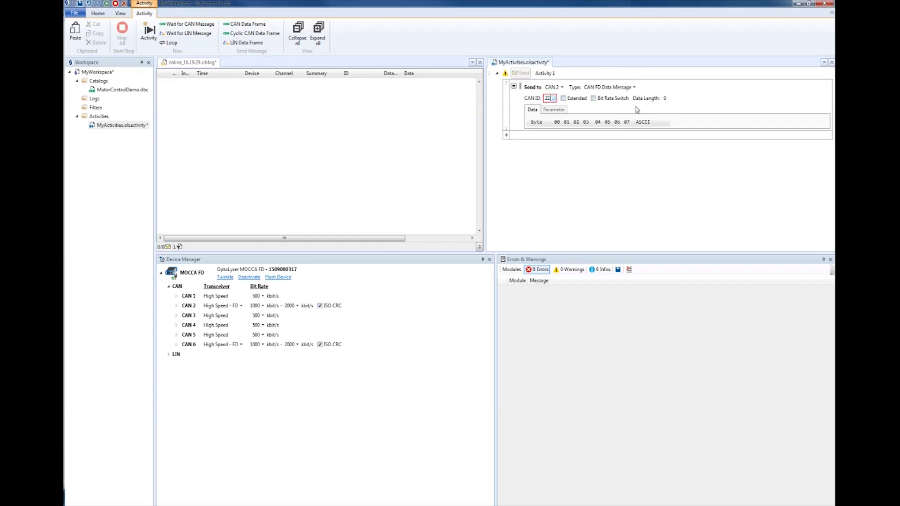
pyautogui.click(614, 111)
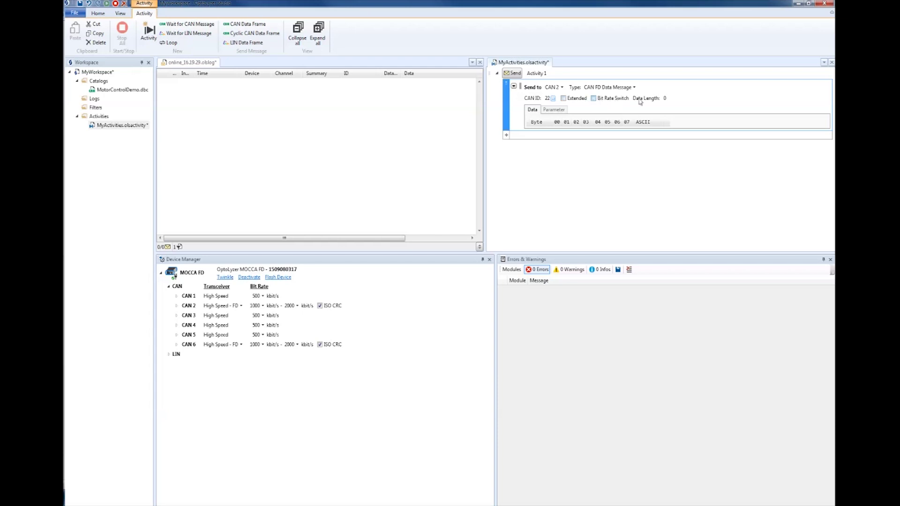
pyautogui.click(593, 99)
pyautogui.click(631, 111)
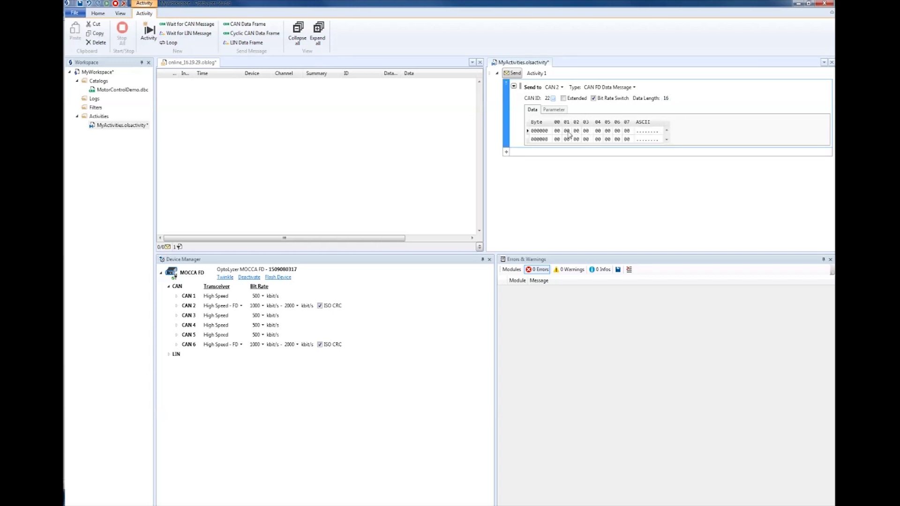
# - Fill payload bytes 01 and 02 with FF and rename the activity to 'CAN FD Frame'
pyautogui.click(566, 131)
pyautogui.write('FF')
pyautogui.press('Tab')
pyautogui.write('FF')
pyautogui.click(577, 169)
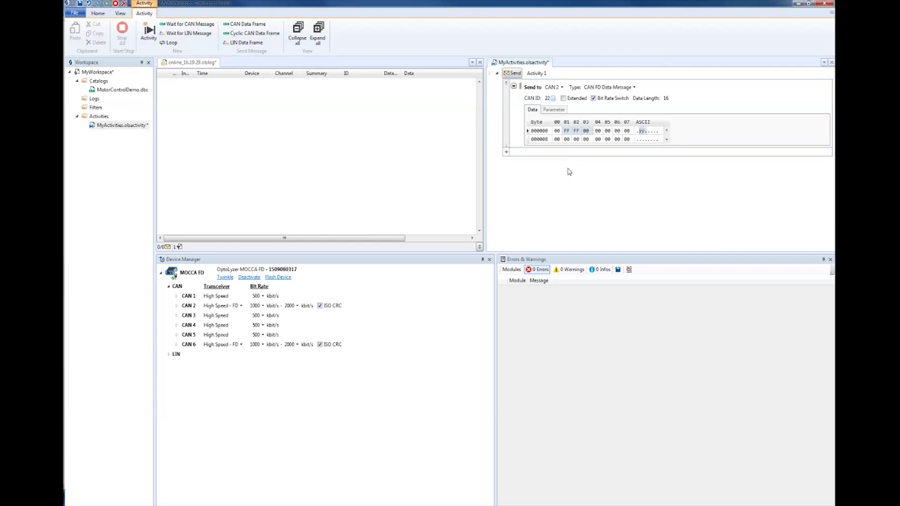
pyautogui.doubleClick(527, 73)
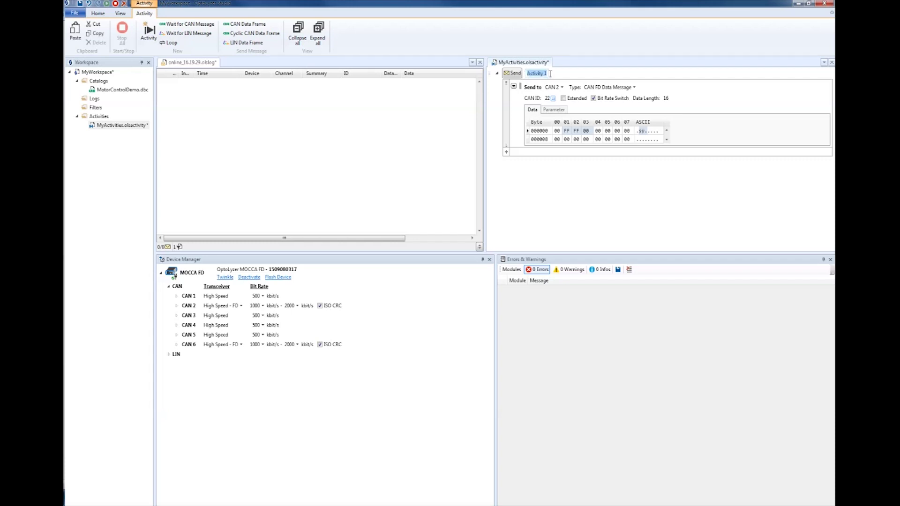
pyautogui.write('CAN FD Frame')
# - Commit the 'CAN FD Frame' name and send the frame eight times, logging eight ID 22 frames
pyautogui.click(543, 202)
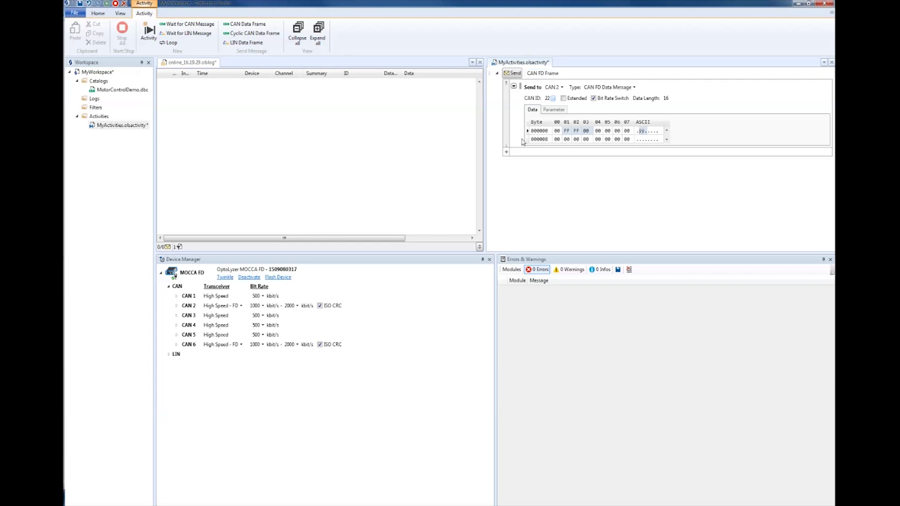
pyautogui.click(512, 75)
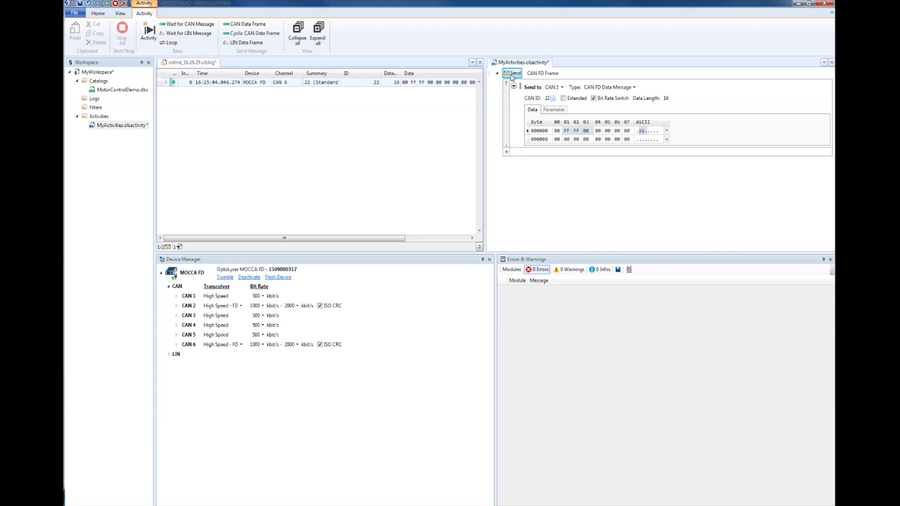
pyautogui.click(511, 75)
pyautogui.click(511, 75)
pyautogui.click(512, 75)
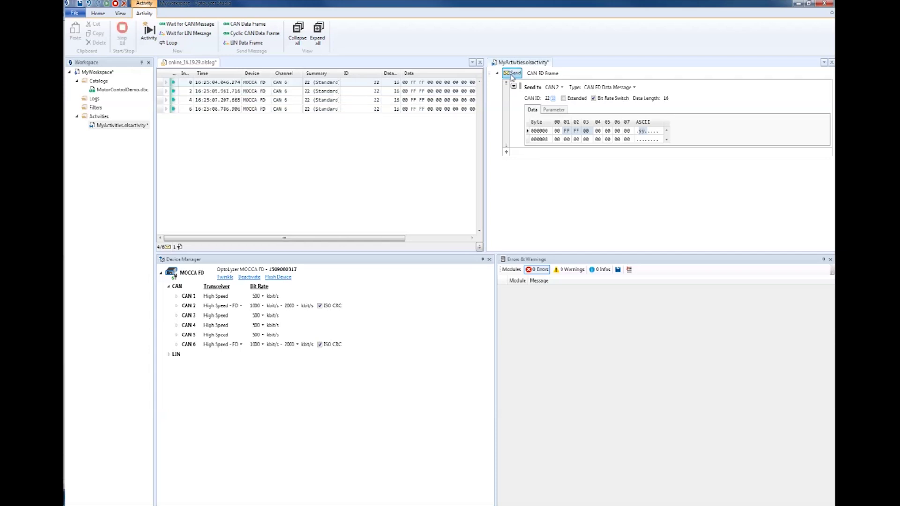
pyautogui.click(512, 75)
pyautogui.click(512, 75)
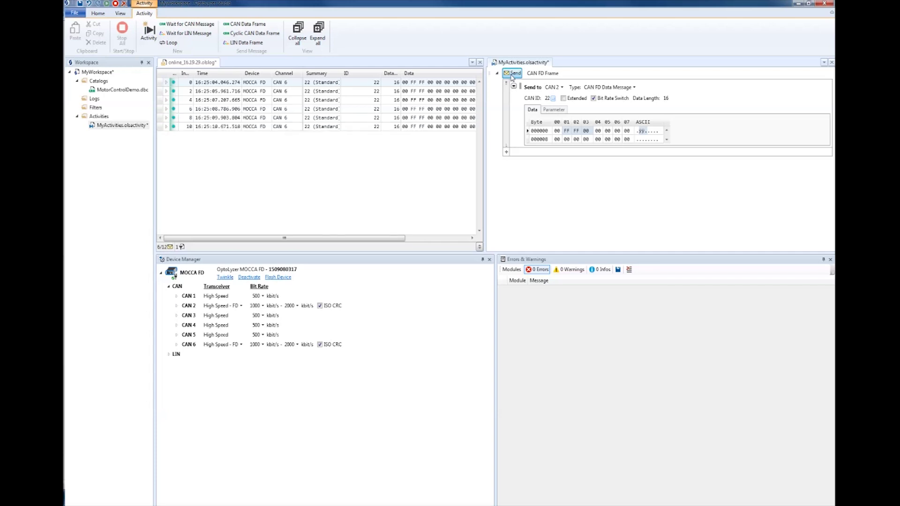
pyautogui.click(512, 75)
pyautogui.click(511, 75)
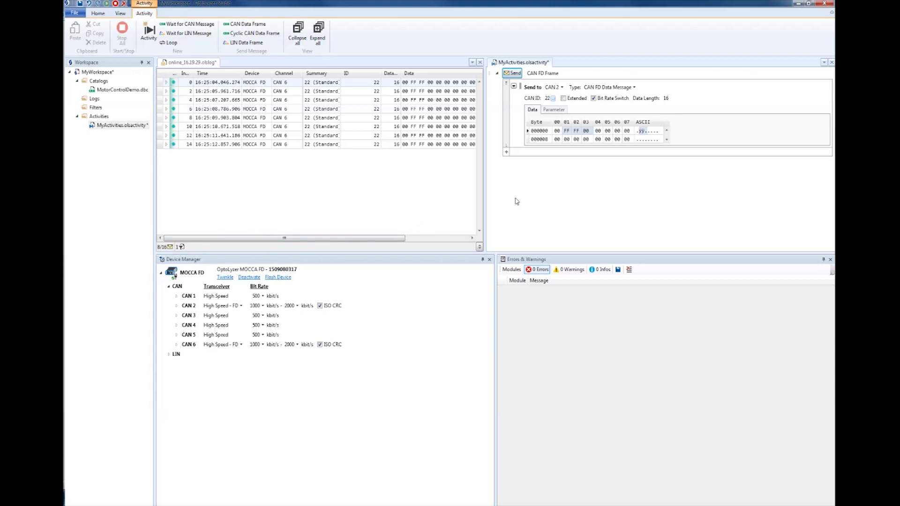
# - Add a second activity whose action is a Loop
pyautogui.click(147, 38)
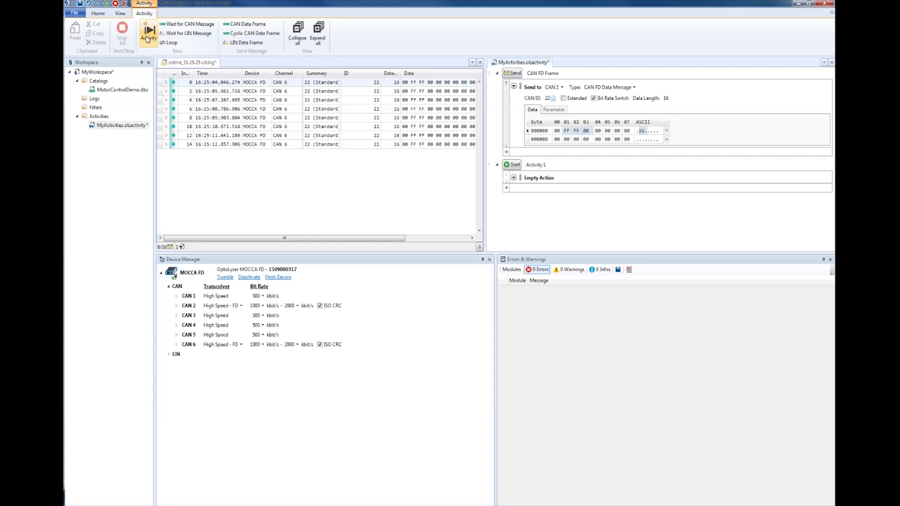
pyautogui.click(513, 178)
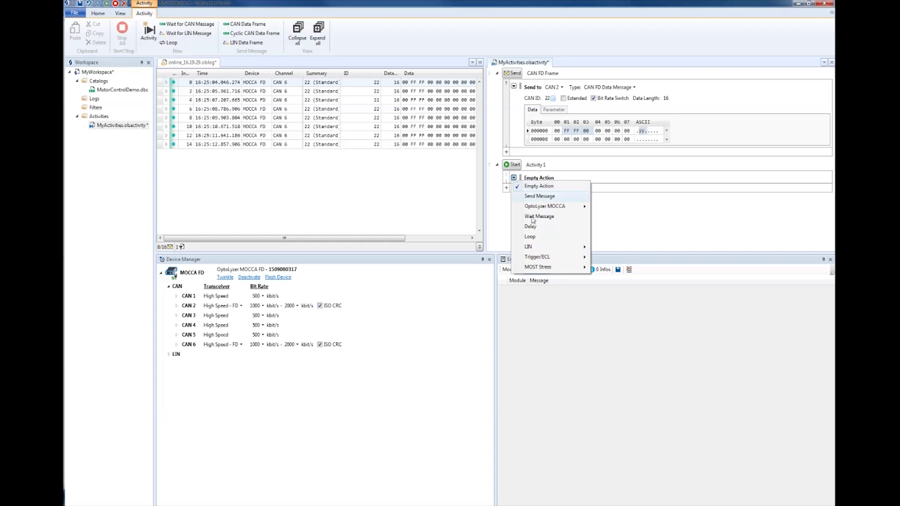
pyautogui.click(538, 237)
pyautogui.moveTo(551, 253); pyautogui.dragTo(550, 300)
# - Inside the loop, send a CAN FD Data Message on CAN 2 using the Status message ID
pyautogui.click(530, 197)
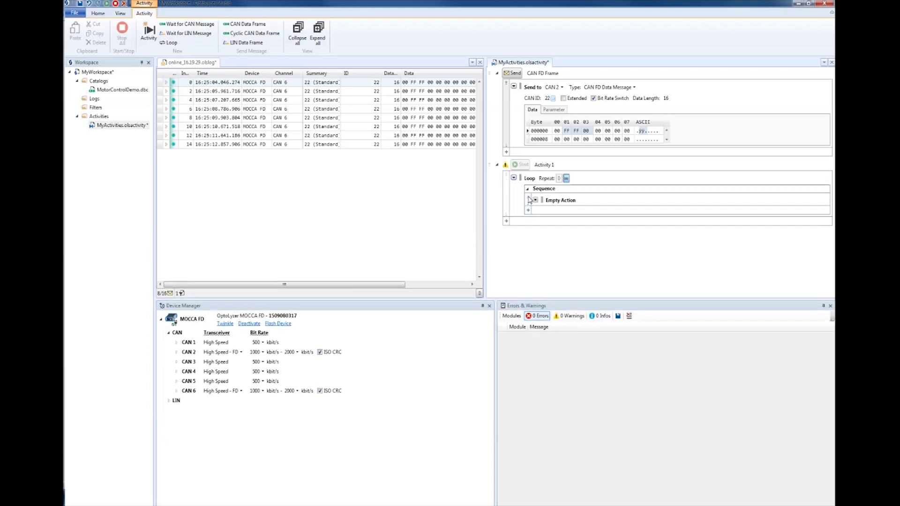
pyautogui.click(536, 200)
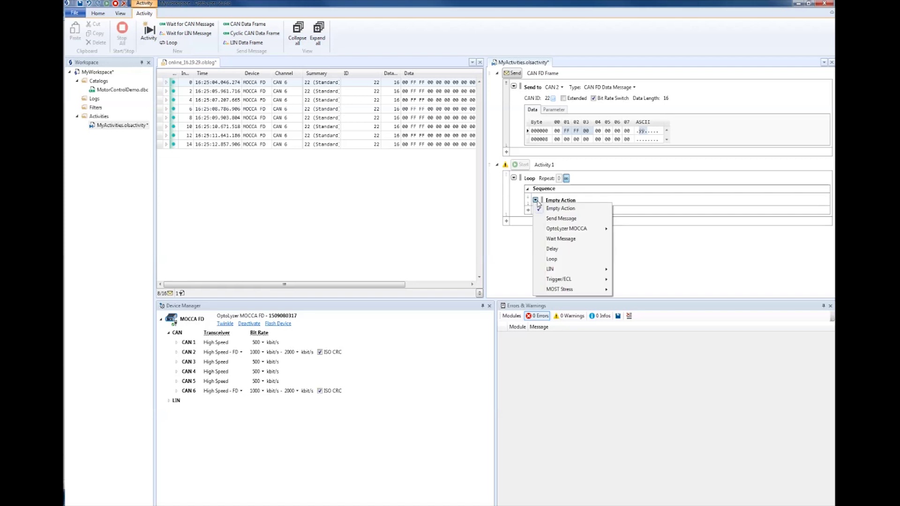
pyautogui.click(561, 218)
pyautogui.click(583, 200)
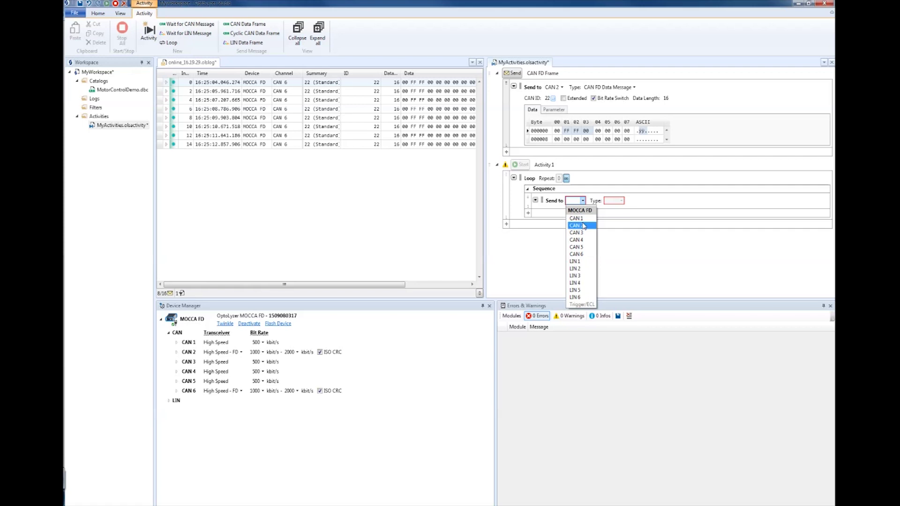
pyautogui.click(583, 225)
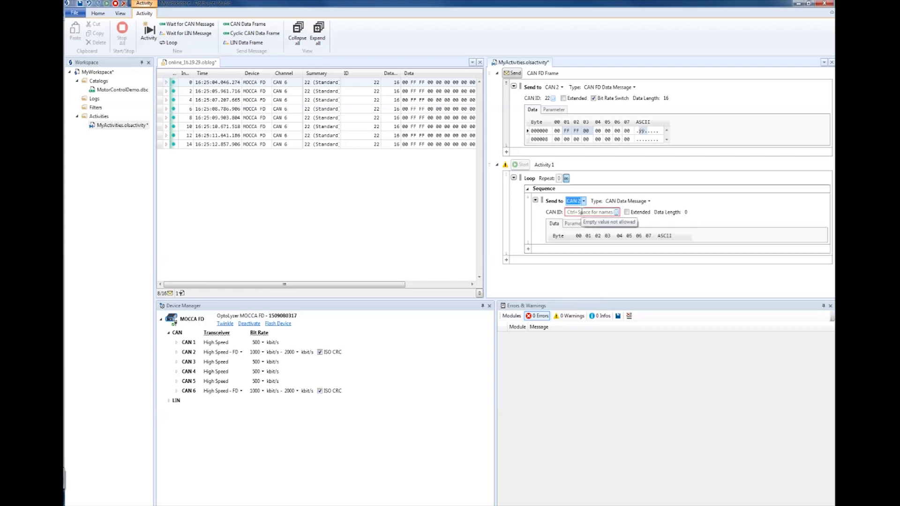
pyautogui.click(646, 202)
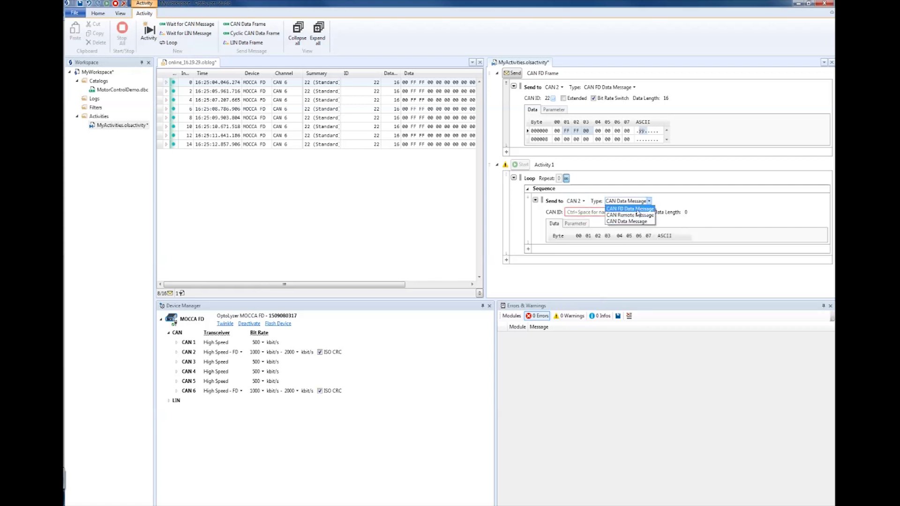
pyautogui.click(636, 210)
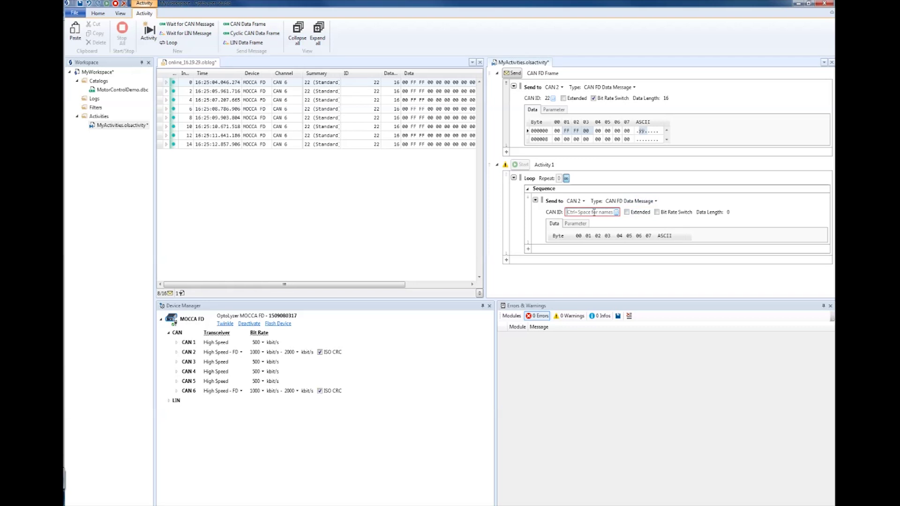
pyautogui.hotkey('ctrl', 'space')
pyautogui.click(575, 221)
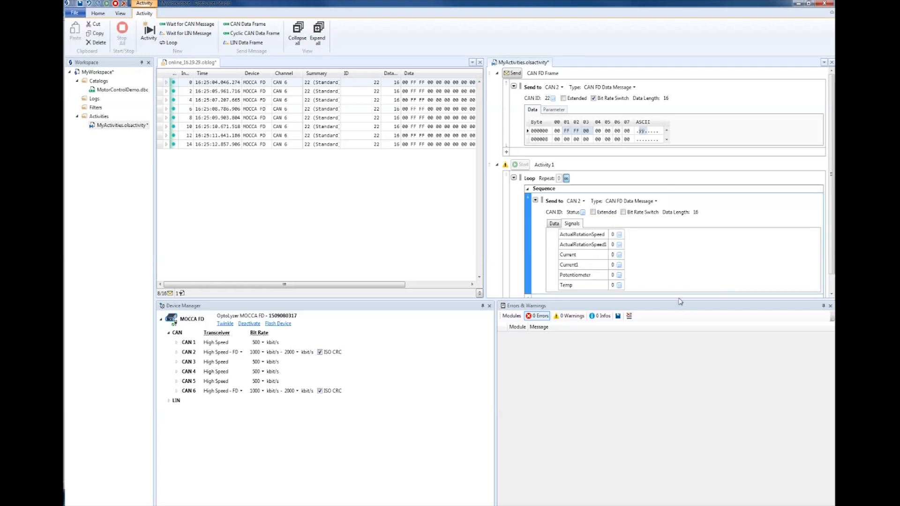
# - Enable Bit Rate Switch on the Status message and set ActualRotationSpeed to 10
pyautogui.moveTo(678, 299); pyautogui.dragTo(677, 355)
pyautogui.click(623, 212)
pyautogui.click(613, 254)
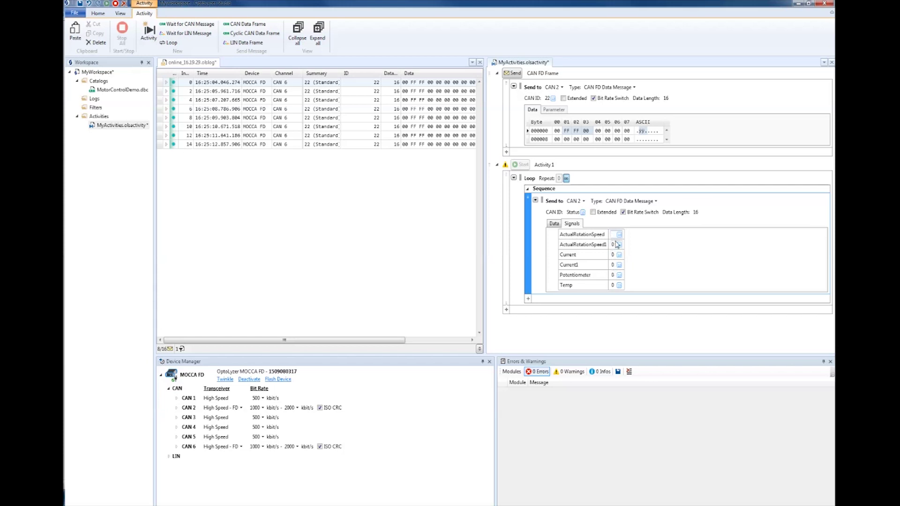
pyautogui.click(683, 255)
pyautogui.click(528, 298)
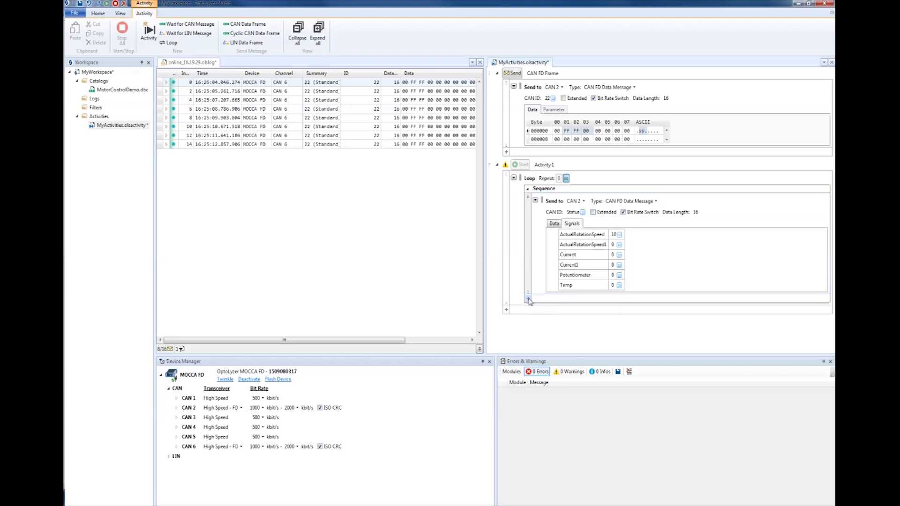
# - Add a 1000 ms Delay action after the CAN FD message in the loop
pyautogui.click(535, 302)
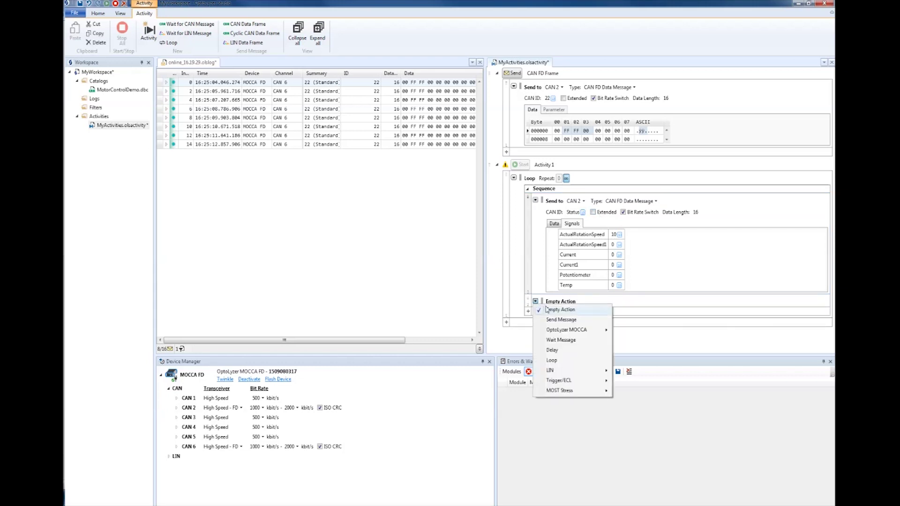
pyautogui.click(552, 350)
pyautogui.click(570, 302)
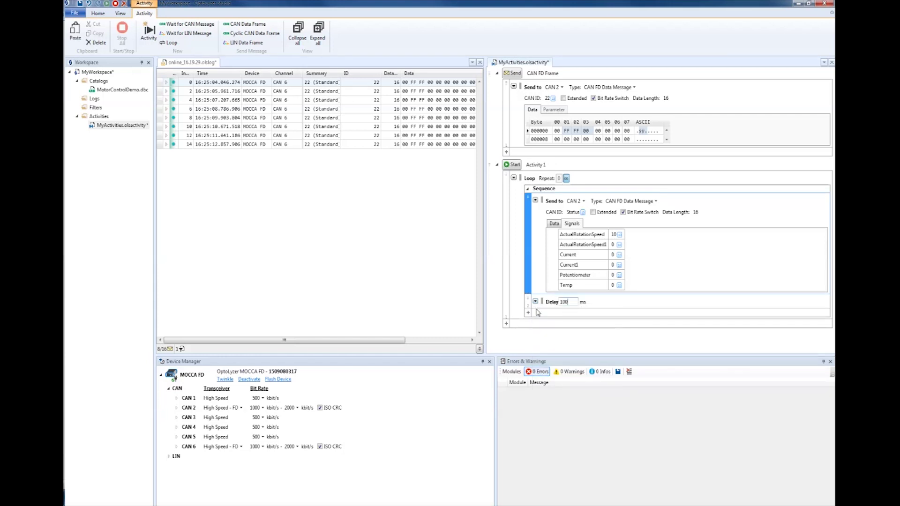
pyautogui.click(706, 264)
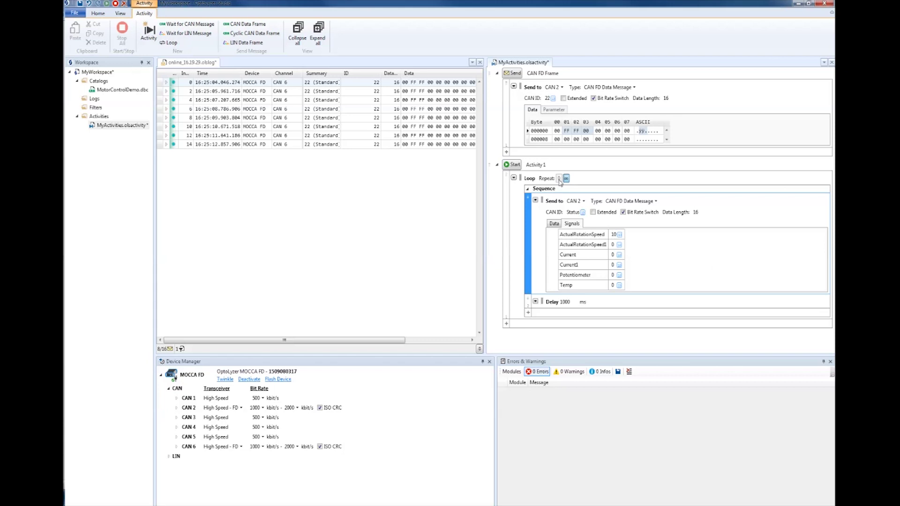
# - Turn off endless looping, set Repeat to 20, and start Activity 1
pyautogui.click(566, 178)
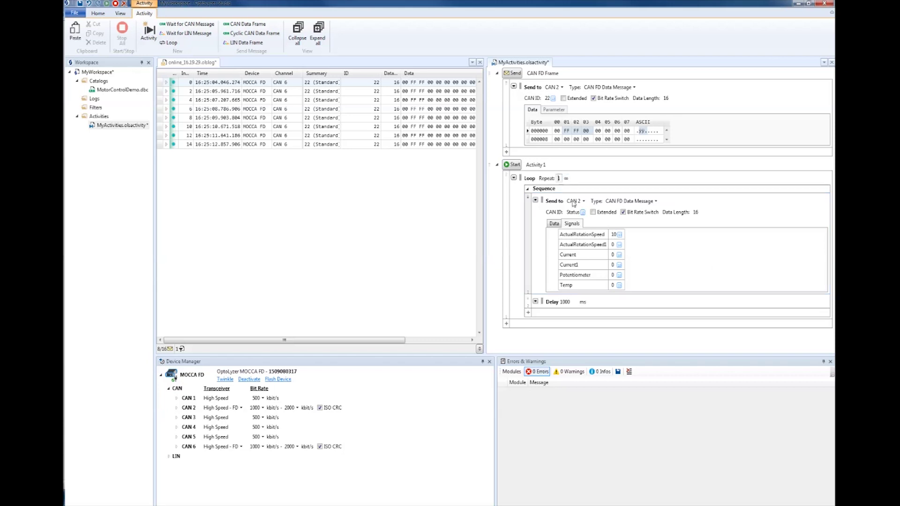
pyautogui.write('20')
pyautogui.click(592, 173)
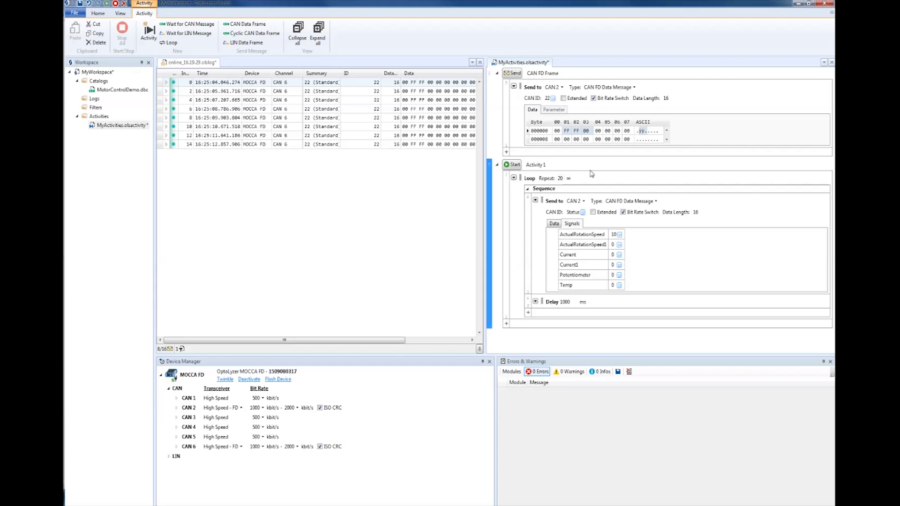
pyautogui.click(514, 165)
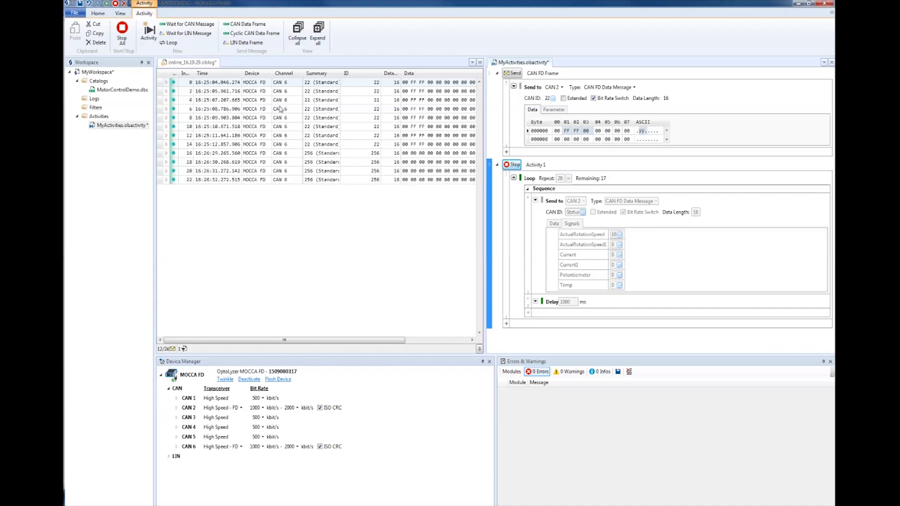
# - Show symbolic message names in the trace and widen the Summary column and trace log
pyautogui.click(120, 14)
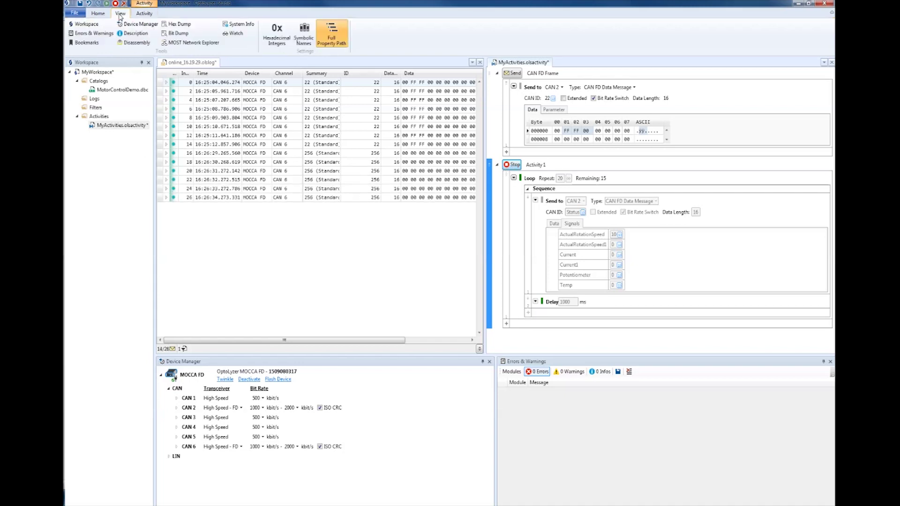
pyautogui.click(310, 38)
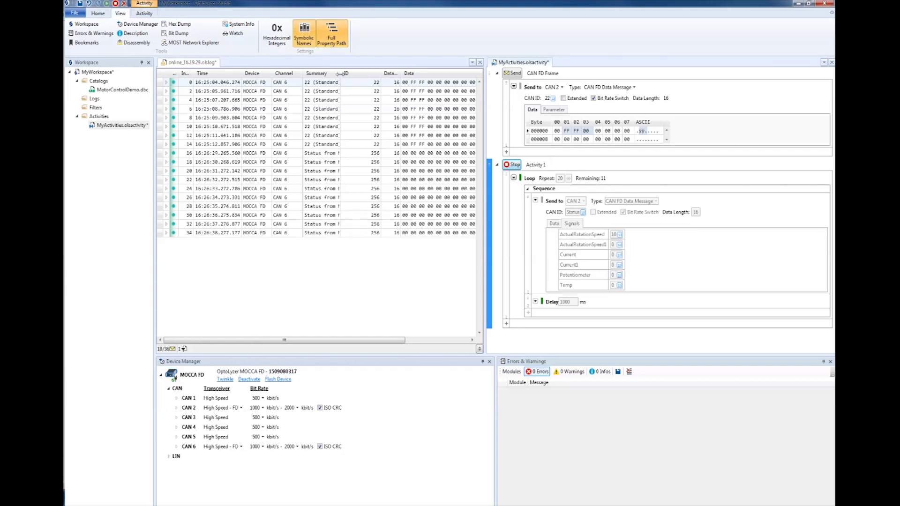
pyautogui.moveTo(342, 73); pyautogui.dragTo(395, 79)
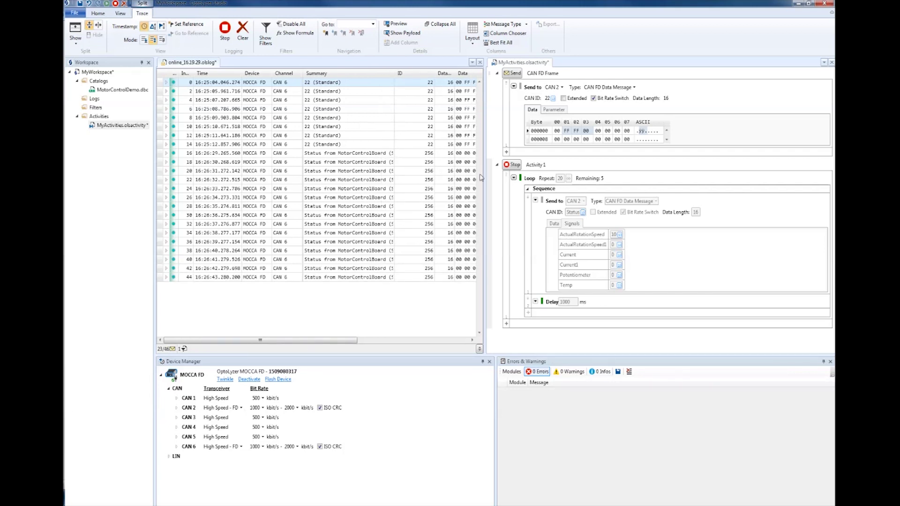
pyautogui.moveTo(485, 178); pyautogui.dragTo(551, 177)
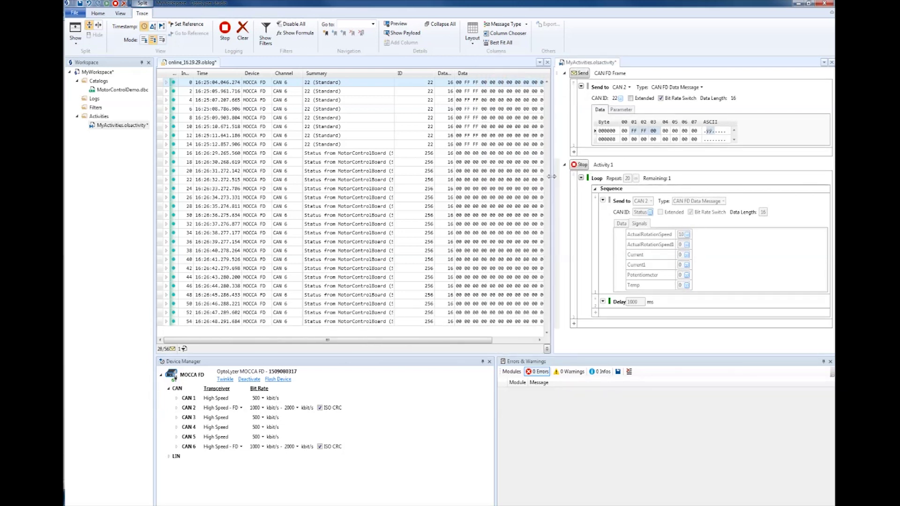
pyautogui.moveTo(555, 178)
pyautogui.mouseDown()
pyautogui.moveTo(575, 179)
pyautogui.moveTo(556, 178)
pyautogui.mouseUp()
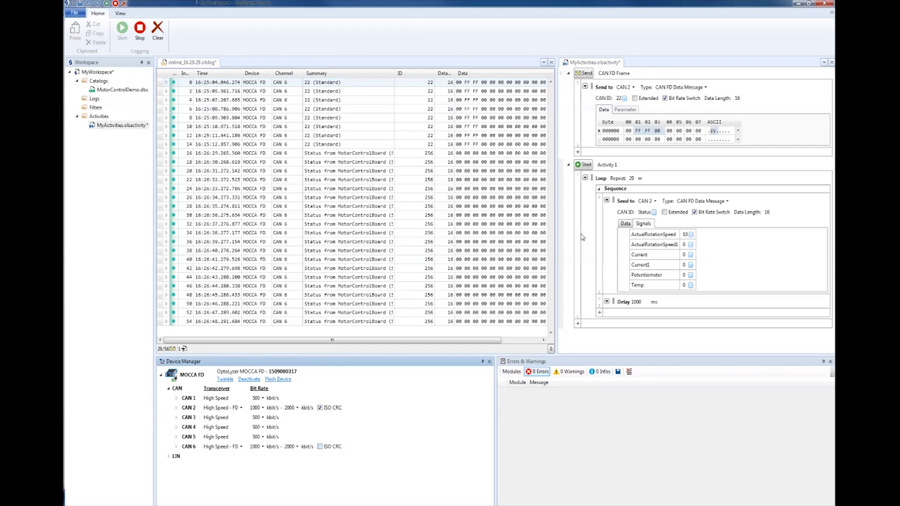
# - Restart Activity 1 and scroll the trace down to the CRC Error and Form Error rows
pyautogui.click(584, 165)
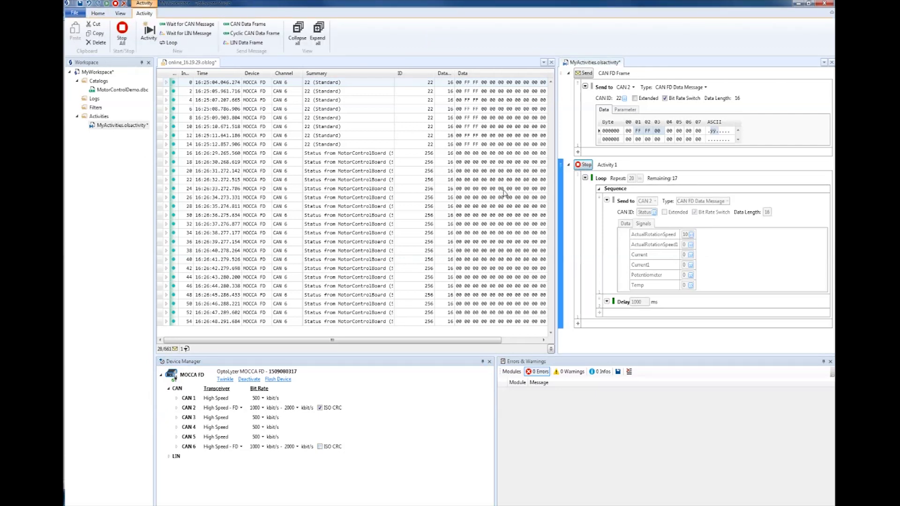
pyautogui.click(336, 225)
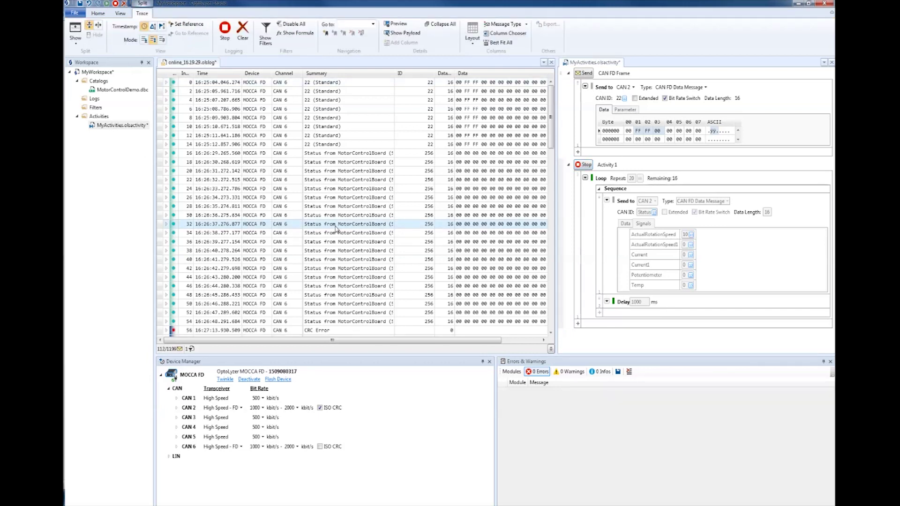
pyautogui.scroll(-4, 336, 229)
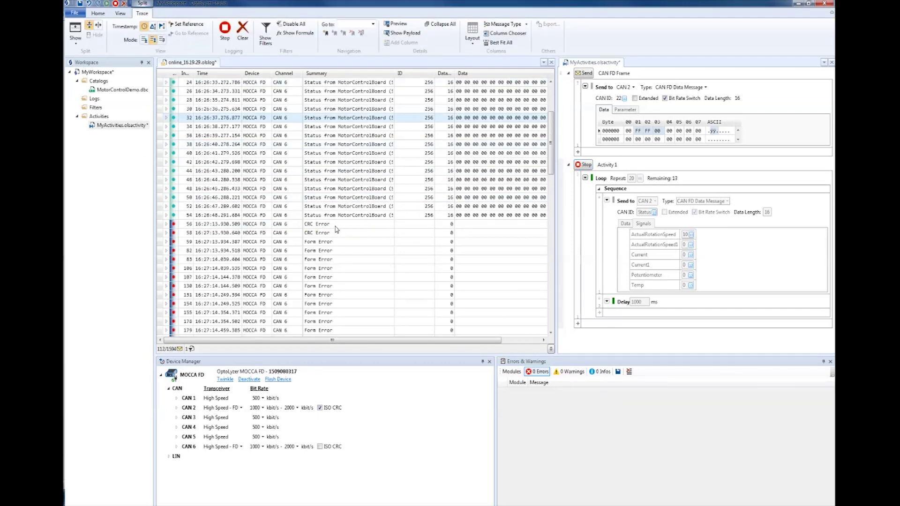